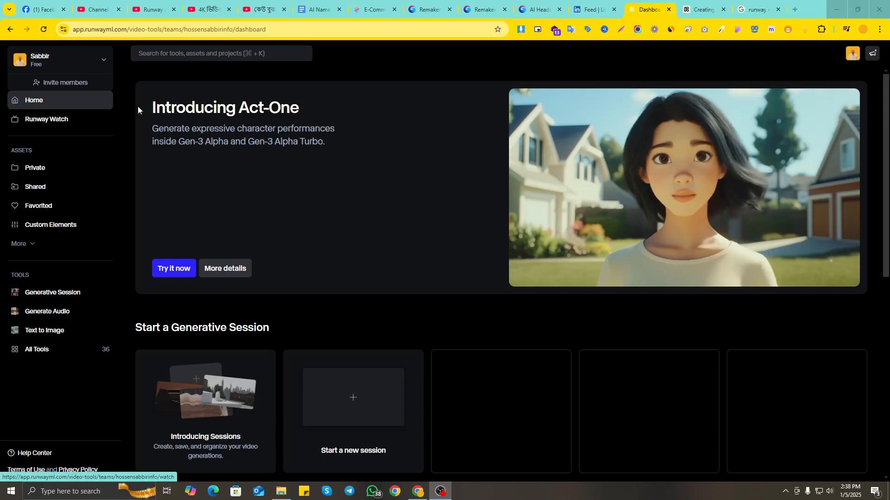
# Review the Notifications and Credits sections of the account profile and return to the home dashboard
pyautogui.moveTo(148, 109); pyautogui.dragTo(214, 108)
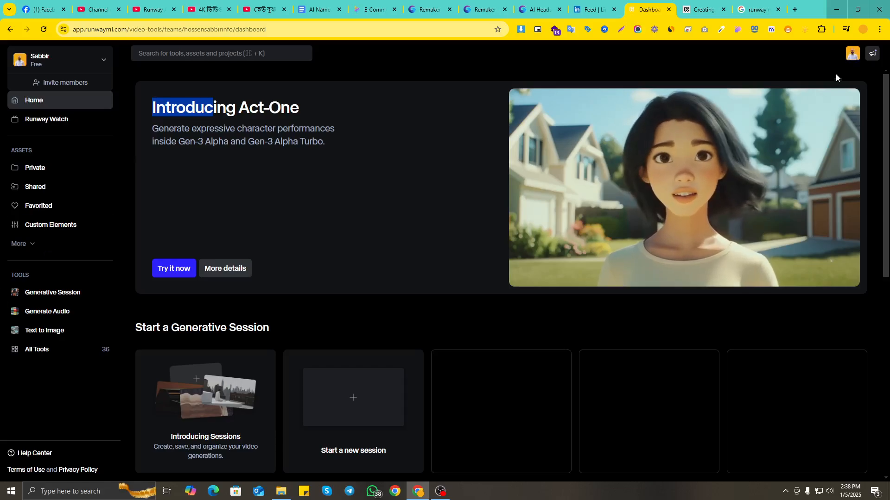
pyautogui.click(851, 58)
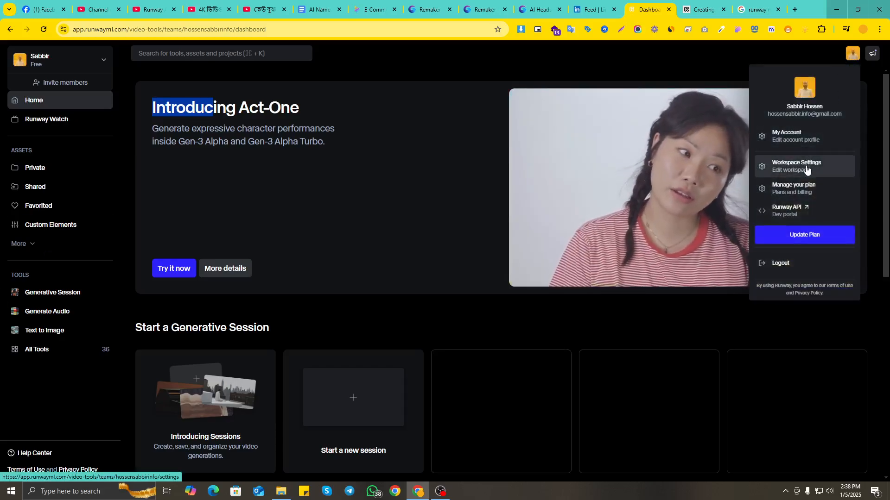
pyautogui.click(804, 142)
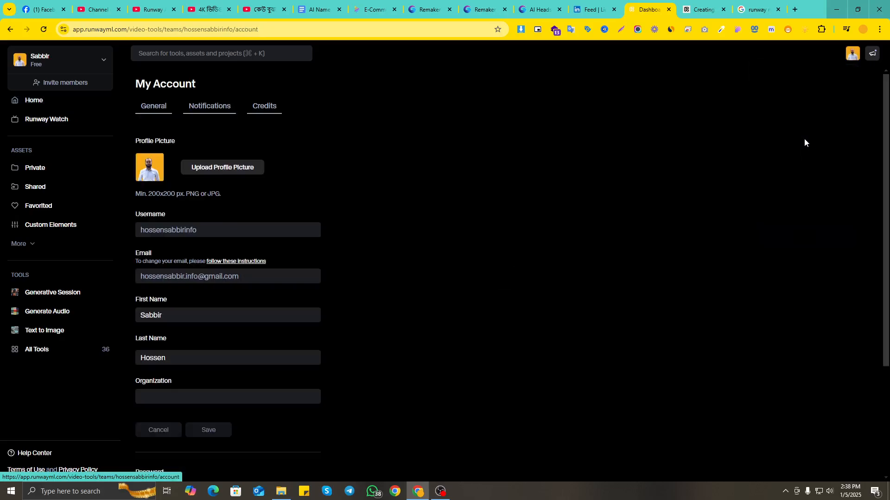
pyautogui.click(214, 108)
pyautogui.click(266, 109)
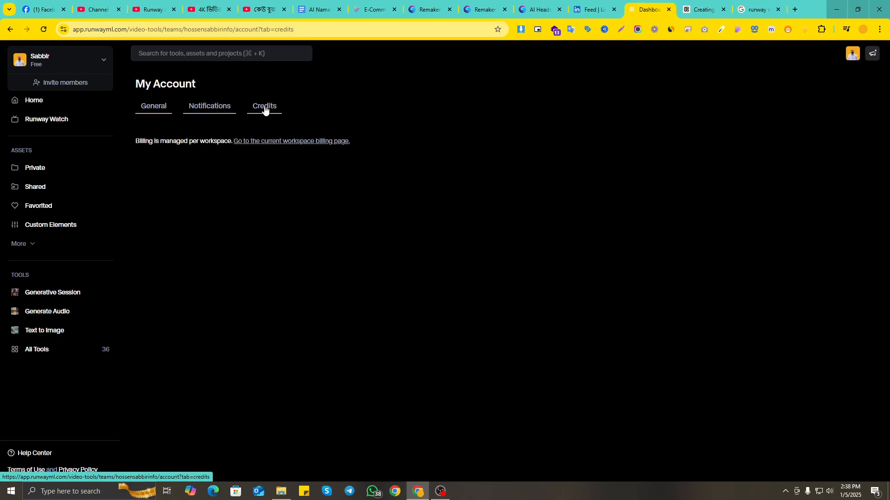
pyautogui.doubleClick(172, 141)
pyautogui.click(153, 108)
pyautogui.click(59, 108)
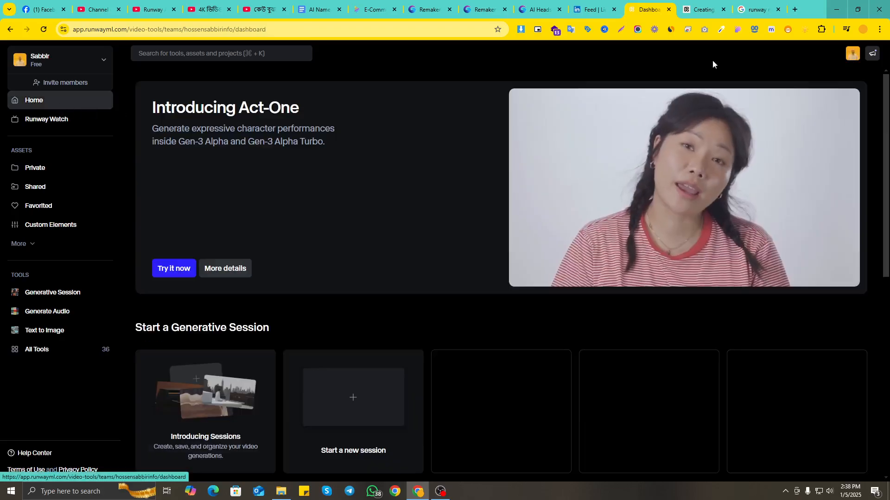
# Open the workspace's plan and billing details and check the available workspace credits
pyautogui.click(853, 53)
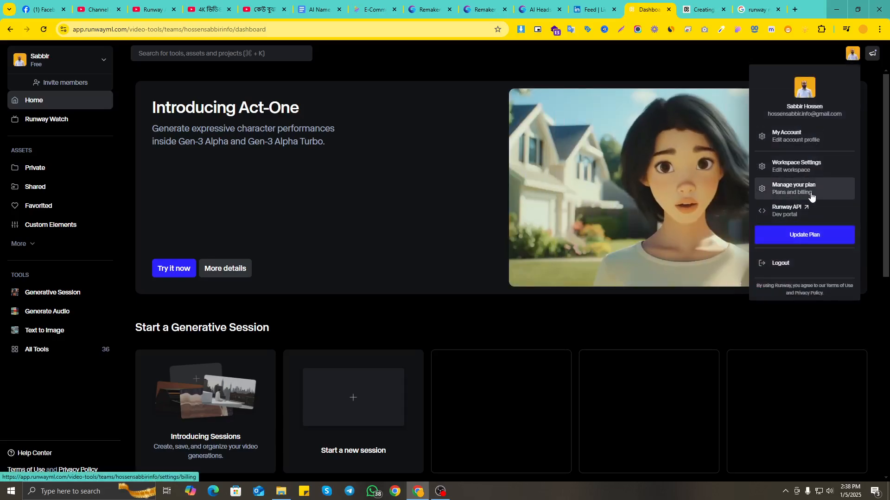
pyautogui.click(809, 190)
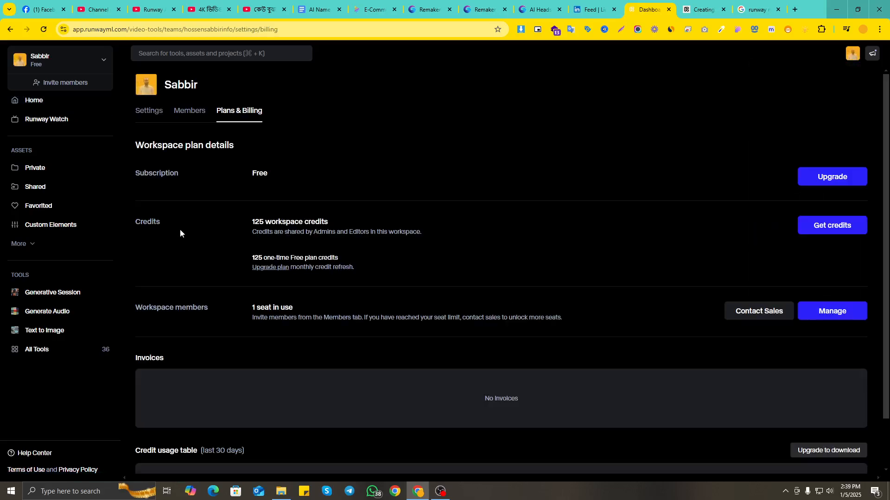
pyautogui.moveTo(250, 221); pyautogui.dragTo(346, 224)
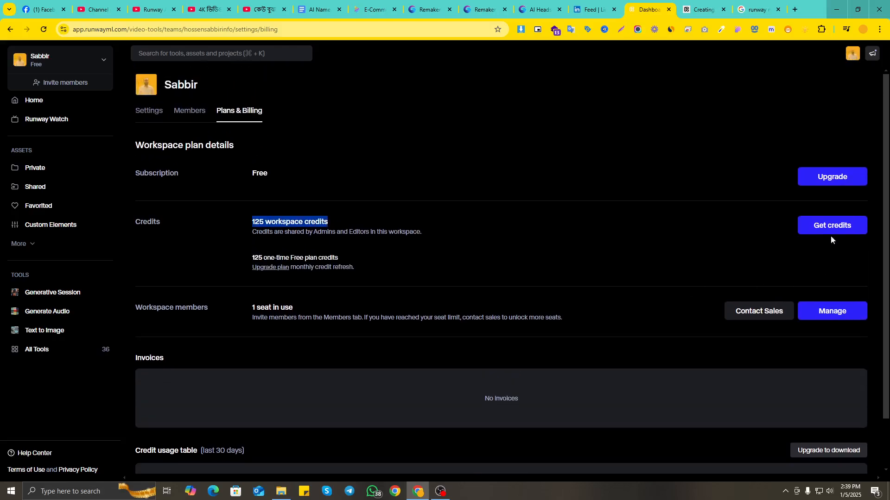
# Compare the monthly and yearly prices of the Standard, Pro and Unlimited upgrade plans, and close the plan comparison
pyautogui.click(832, 177)
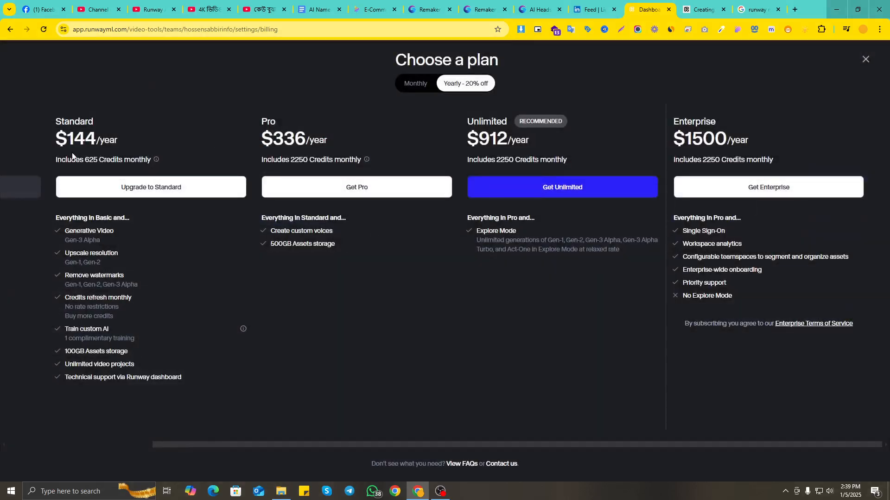
pyautogui.click(414, 86)
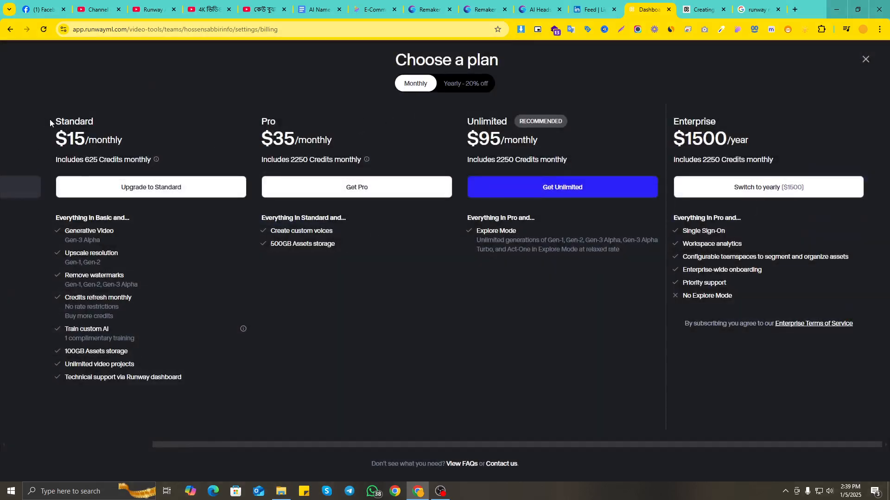
pyautogui.moveTo(51, 121); pyautogui.dragTo(119, 157)
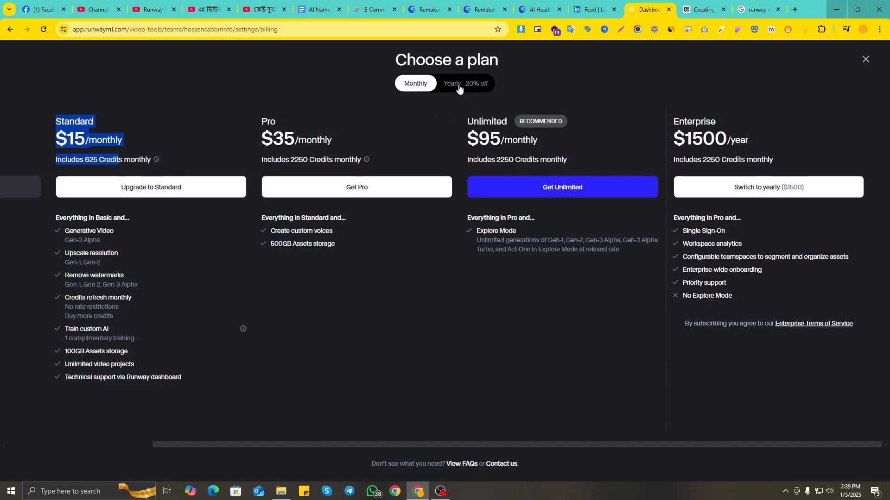
pyautogui.click(459, 89)
pyautogui.click(136, 147)
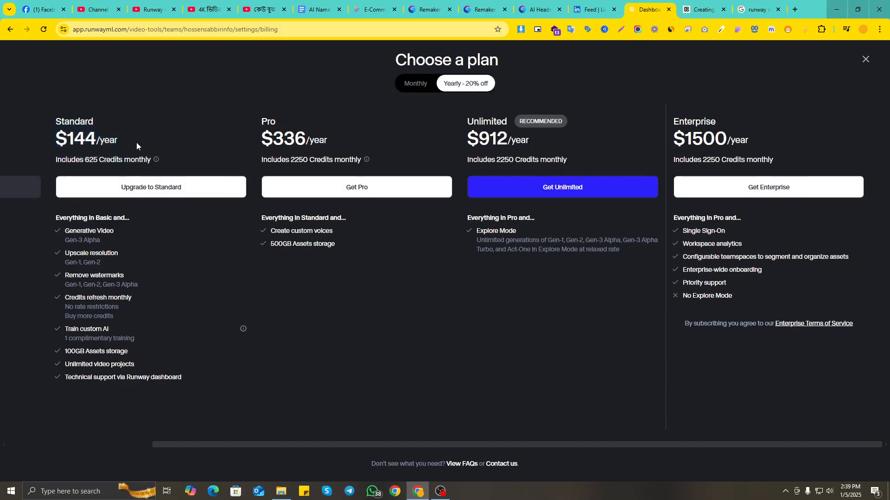
pyautogui.click(422, 93)
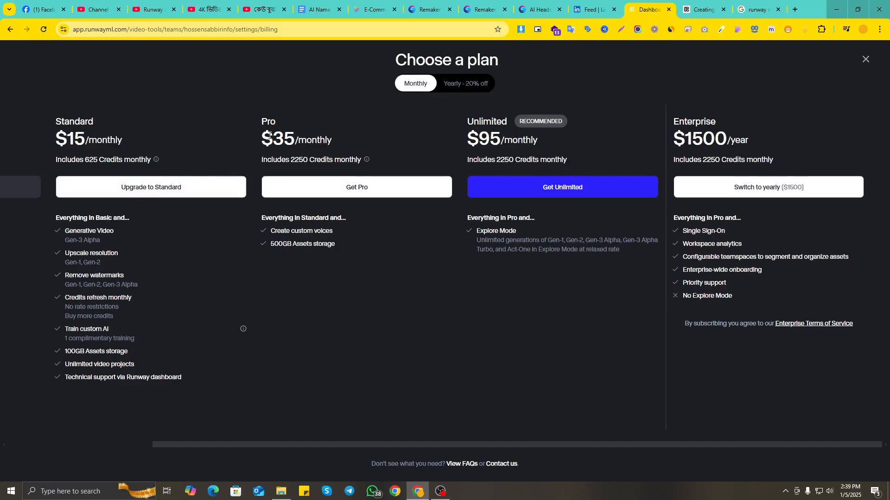
pyautogui.moveTo(271, 136); pyautogui.dragTo(327, 140)
pyautogui.moveTo(466, 137); pyautogui.dragTo(531, 140)
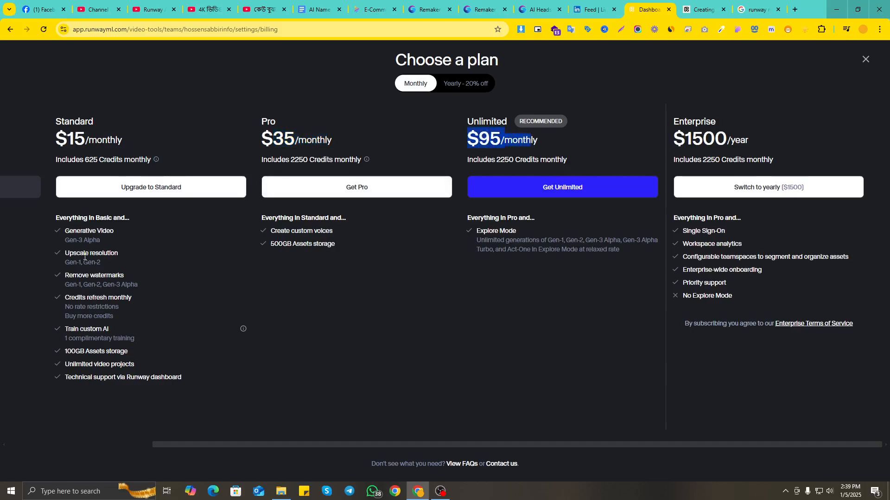
pyautogui.click(866, 59)
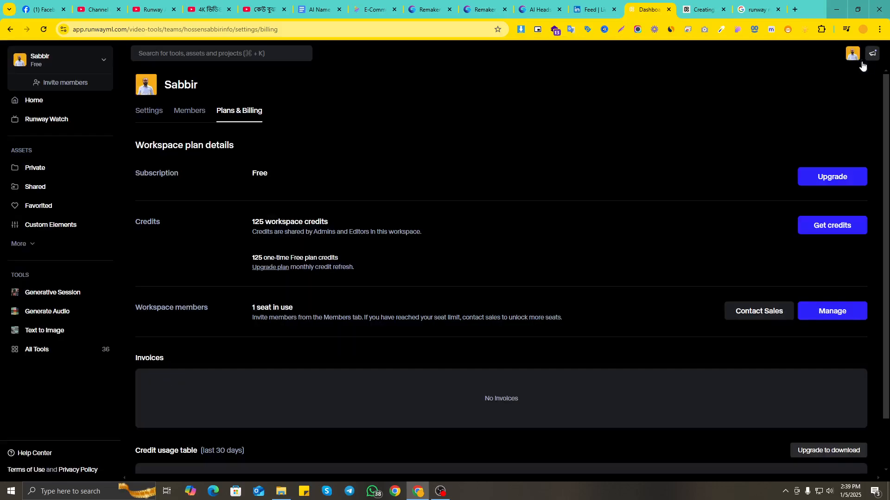
pyautogui.click(49, 101)
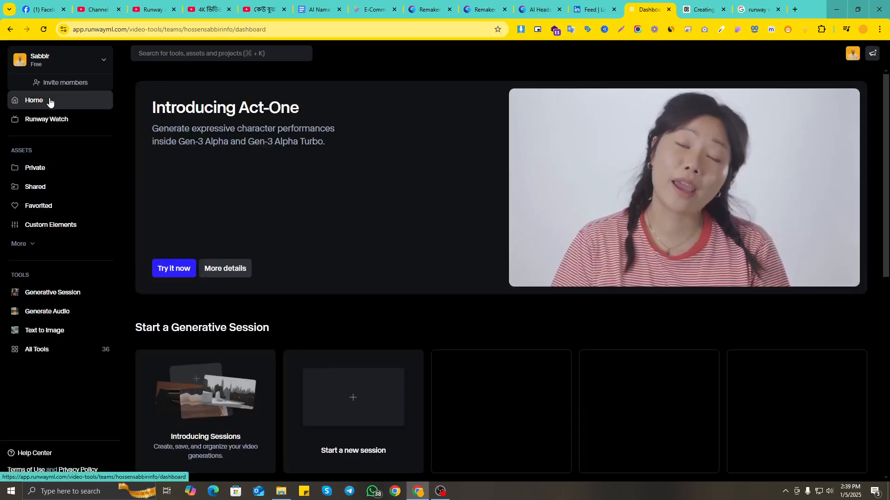
pyautogui.click(180, 269)
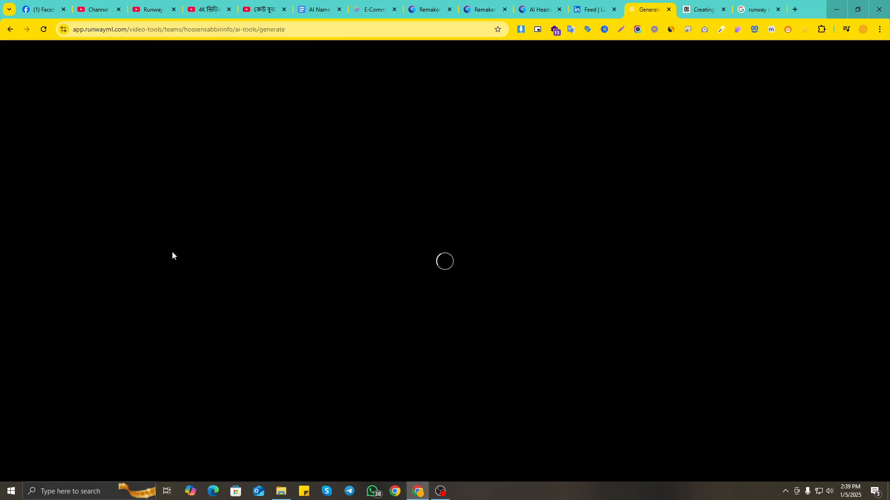
pyautogui.click(129, 217)
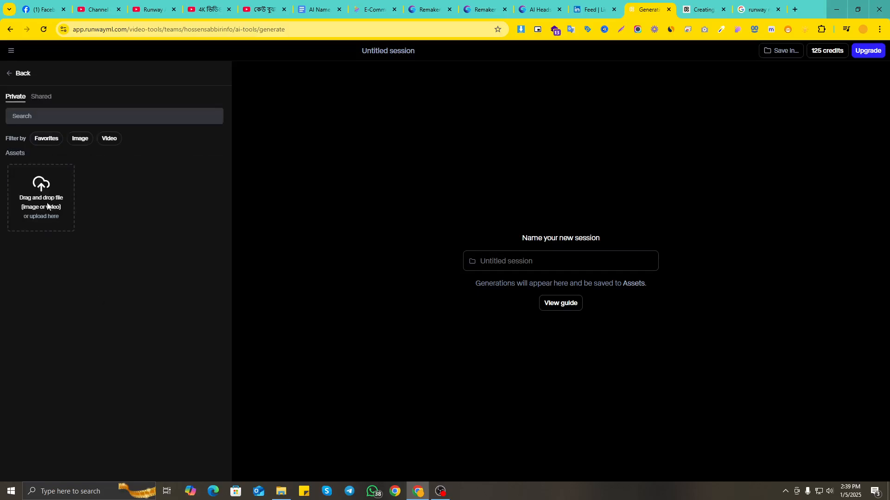
pyautogui.click(47, 206)
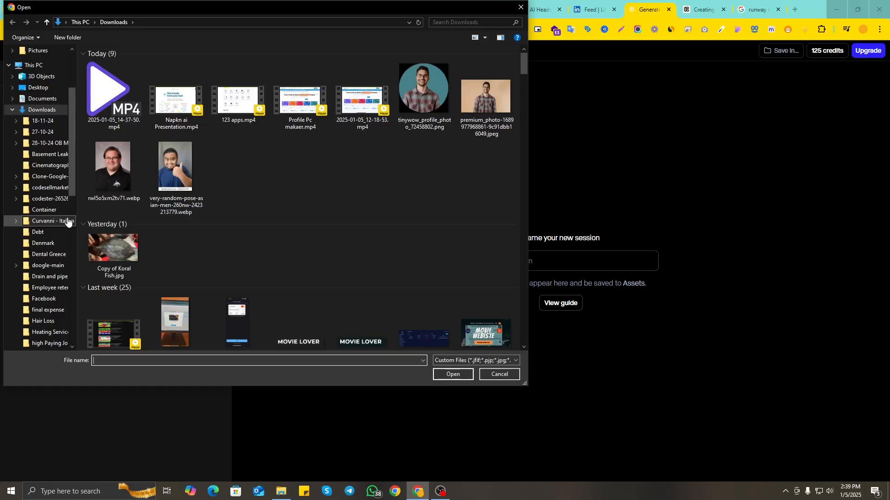
pyautogui.click(489, 105)
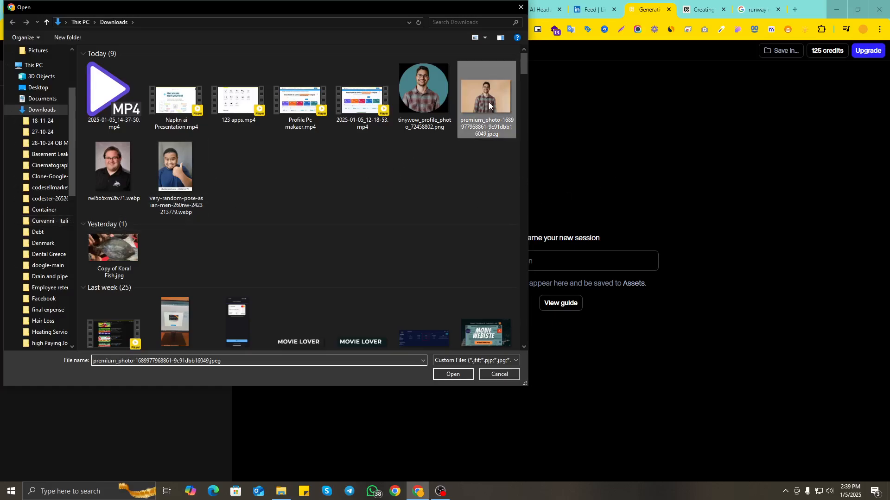
pyautogui.click(450, 378)
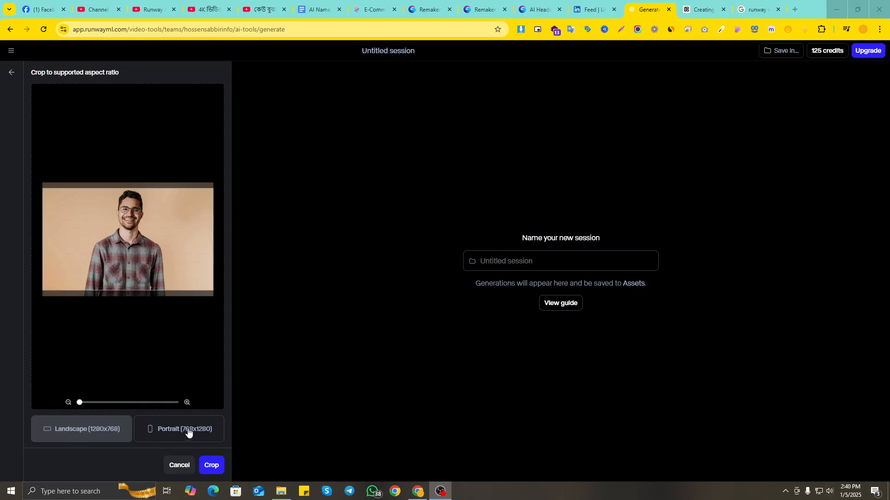
# Crop the uploaded photo to the Portrait (768x1280) aspect ratio
pyautogui.click(173, 430)
pyautogui.click(92, 434)
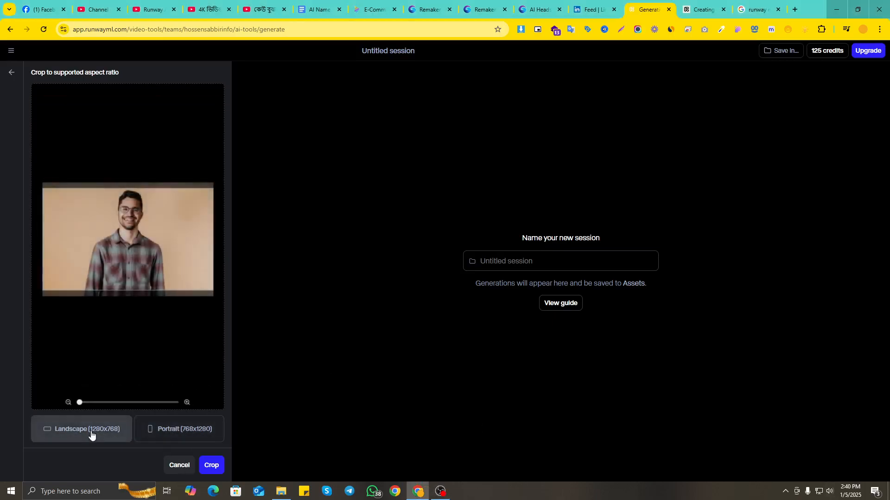
pyautogui.click(171, 428)
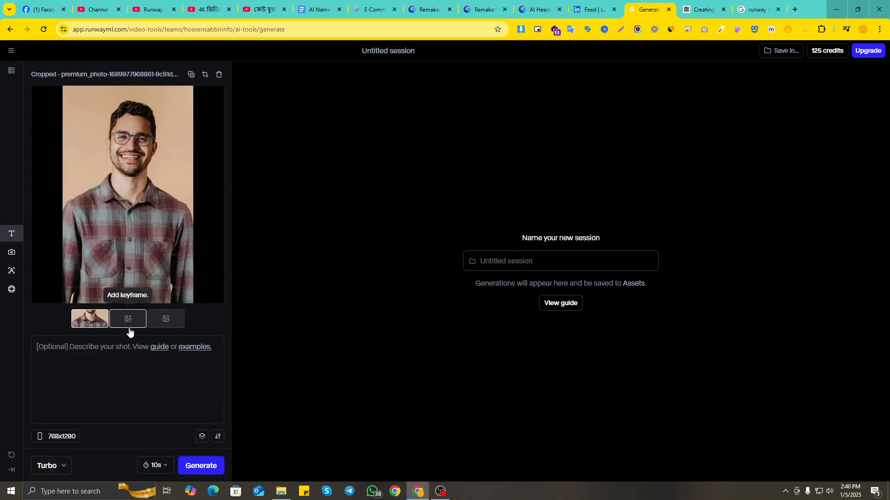
# Generate a 5-second Turbo video from the cropped photo with the prompt "I want to motion like smiling"
pyautogui.click(97, 349)
pyautogui.write('d')
pyautogui.press('BackSpace')
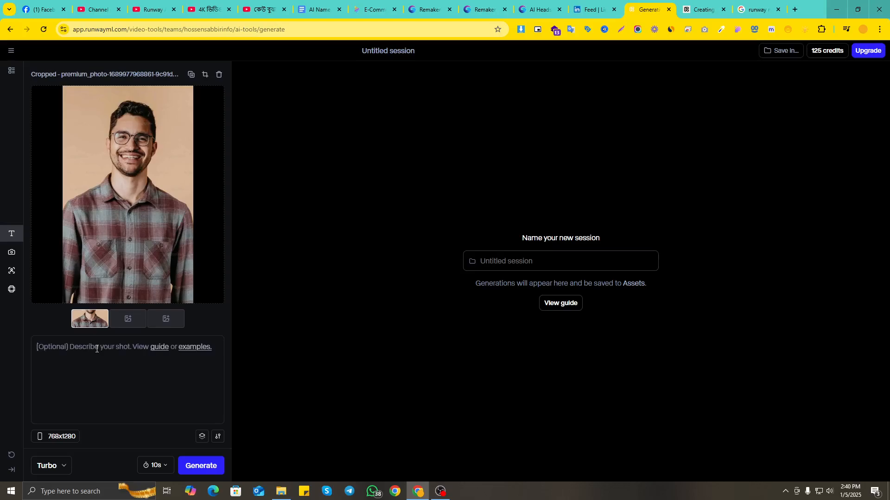
pyautogui.write('I w')
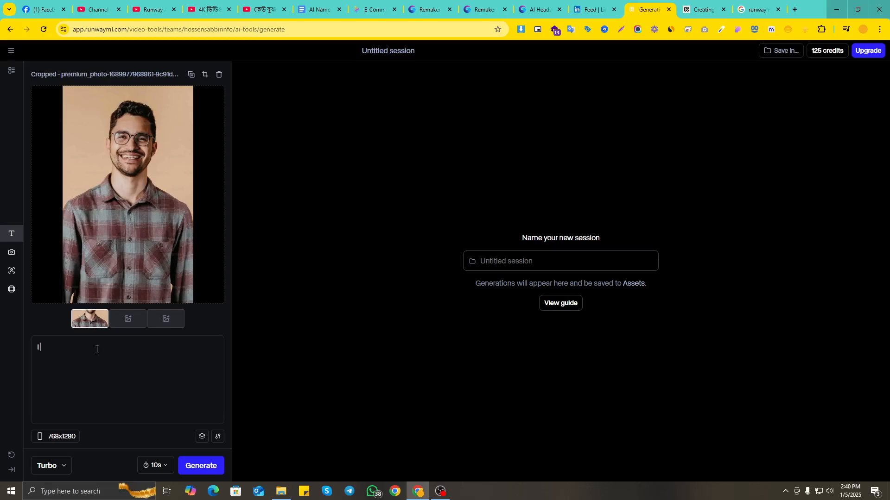
pyautogui.press('BackSpace')
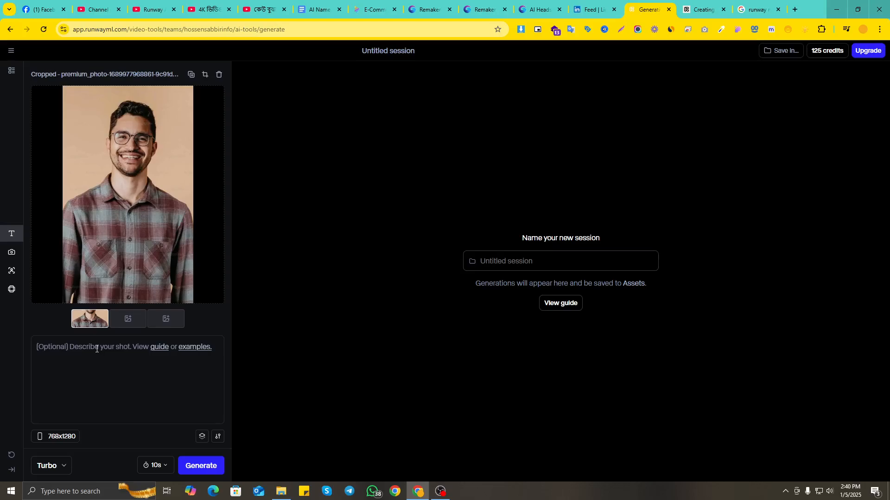
pyautogui.write('I want to motion like smiling')
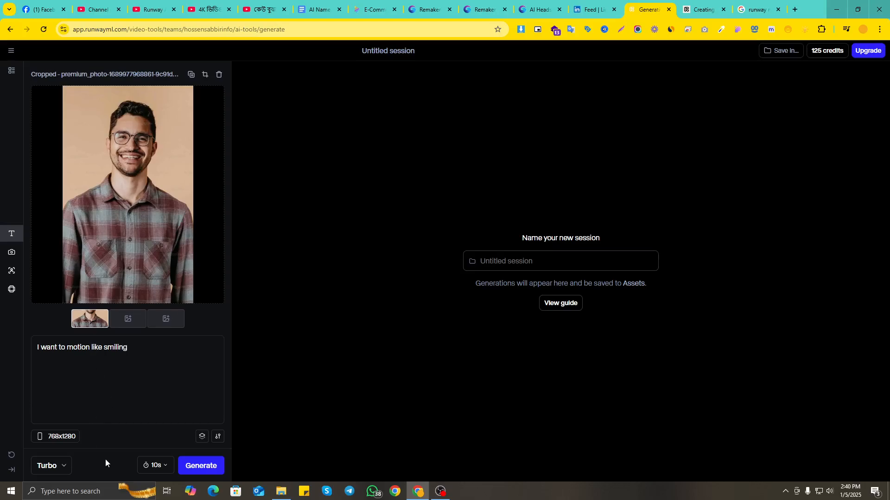
pyautogui.click(160, 467)
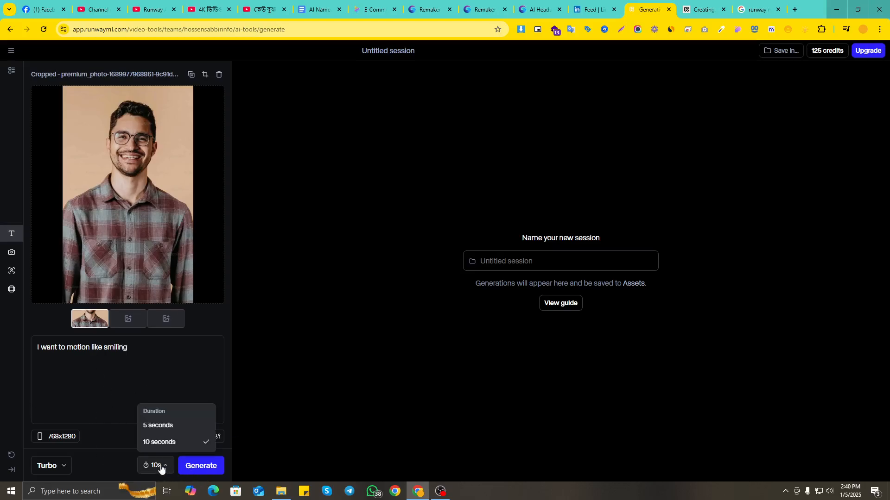
pyautogui.click(162, 426)
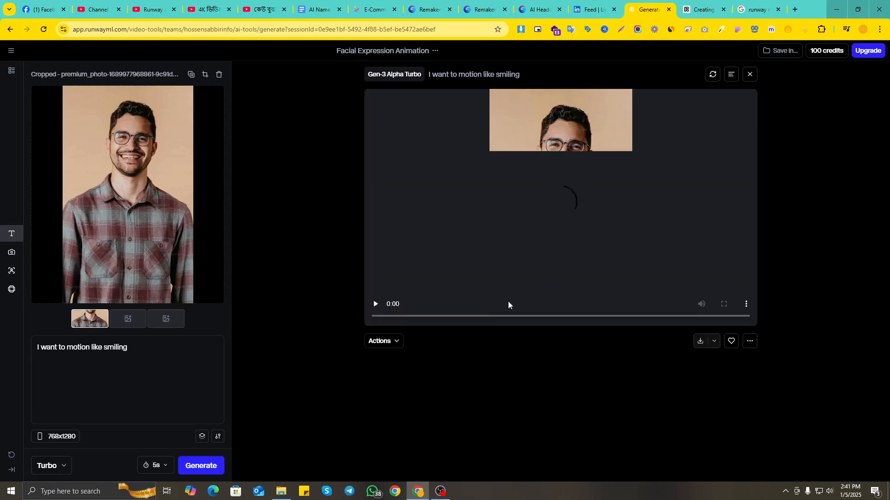
# Play the generated video and look at its Edit Video and Expand Video tools without rendering any change
pyautogui.click(375, 305)
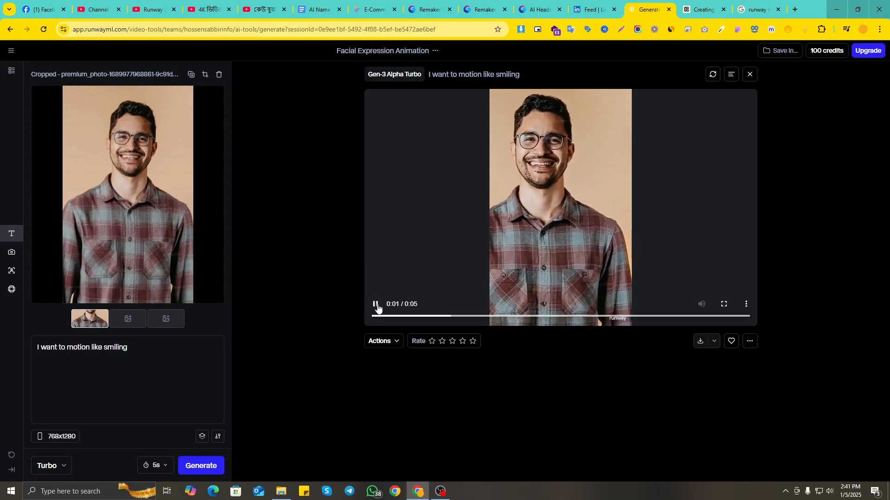
pyautogui.click(376, 306)
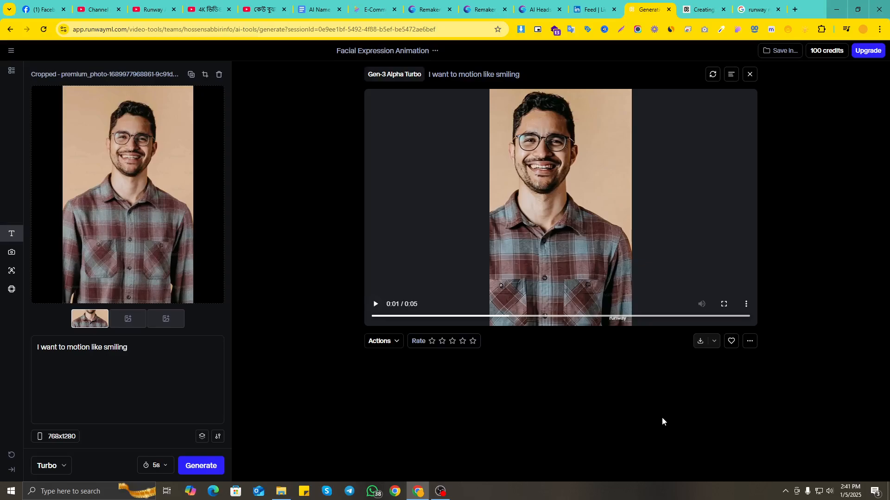
pyautogui.click(382, 343)
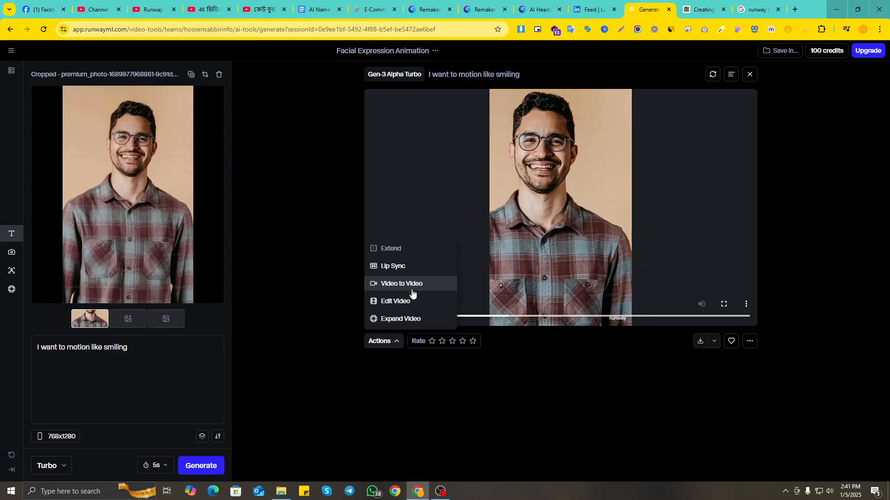
pyautogui.click(415, 300)
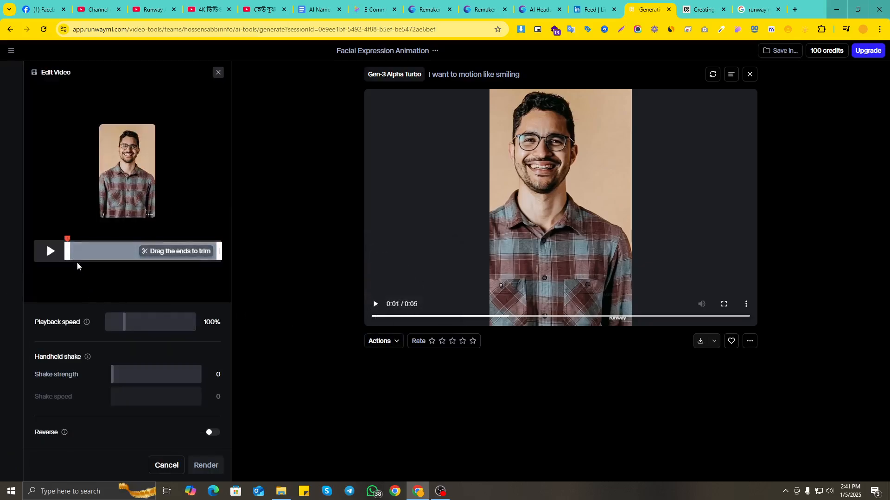
pyautogui.click(382, 342)
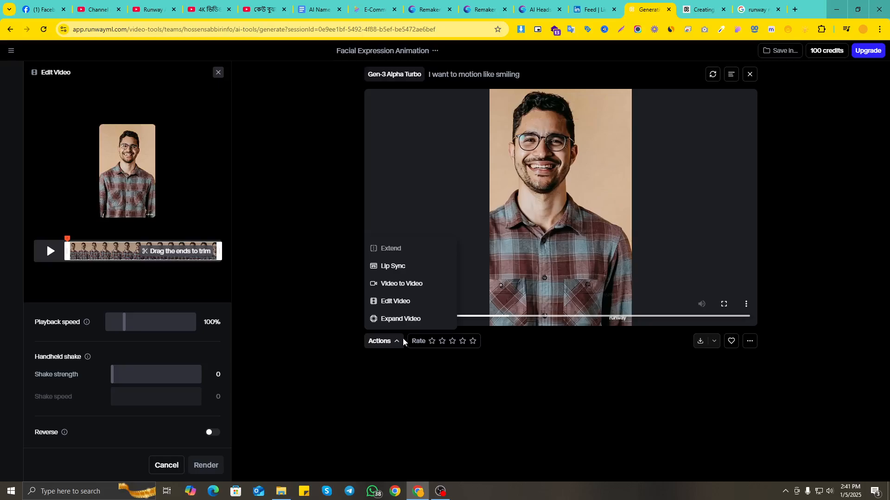
pyautogui.click(403, 324)
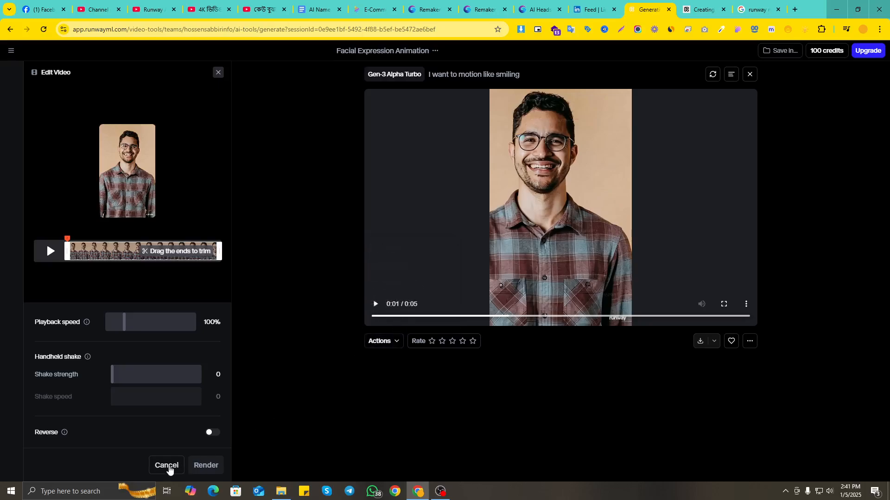
pyautogui.click(167, 465)
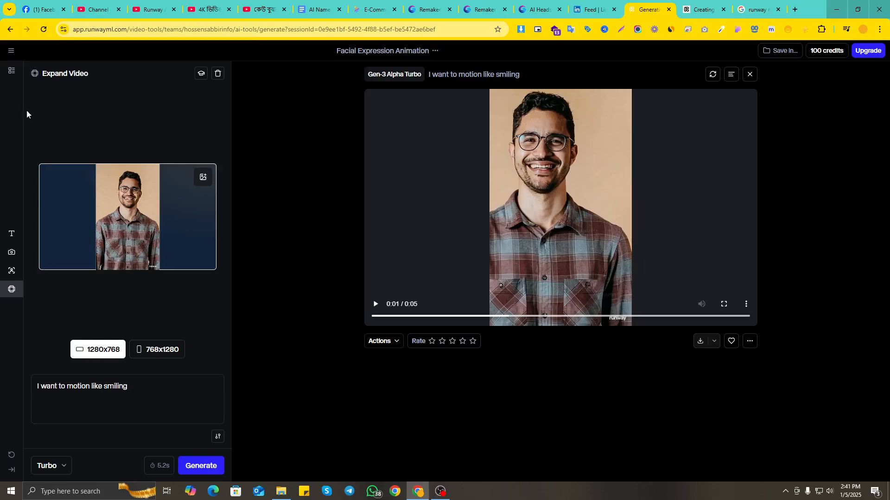
# Return to the photo's video generation prompt and select its whole text
pyautogui.click(11, 234)
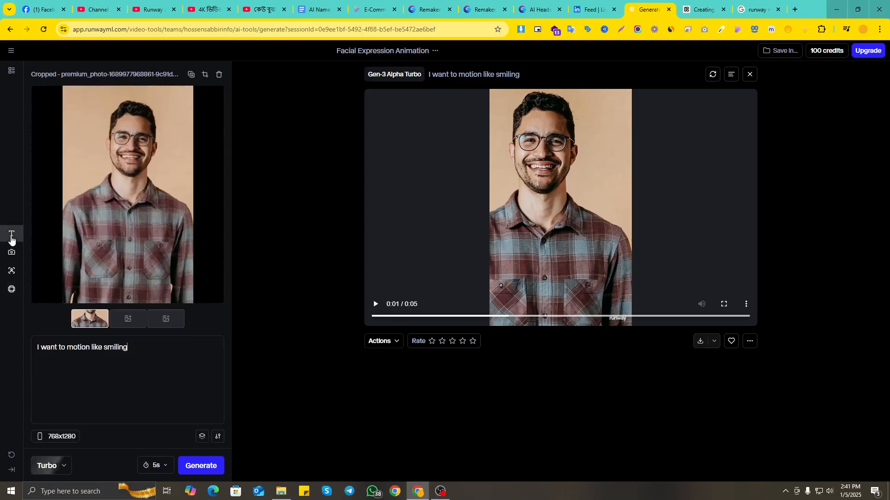
pyautogui.click(135, 352)
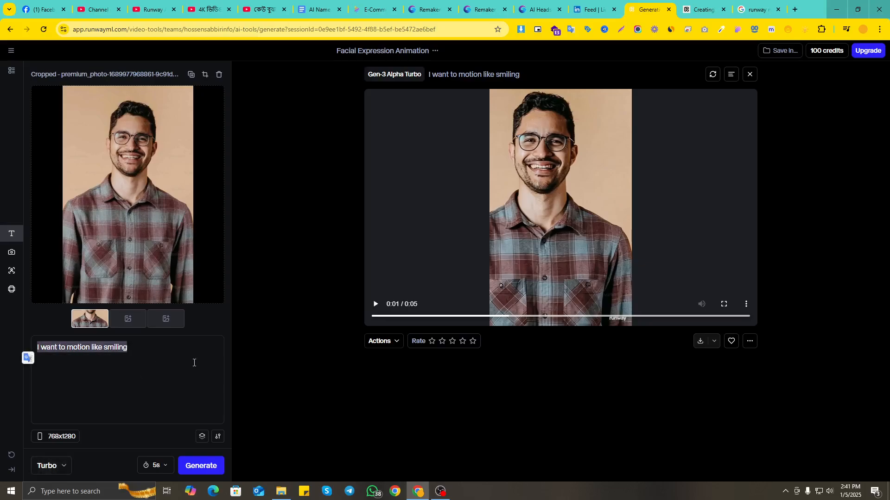